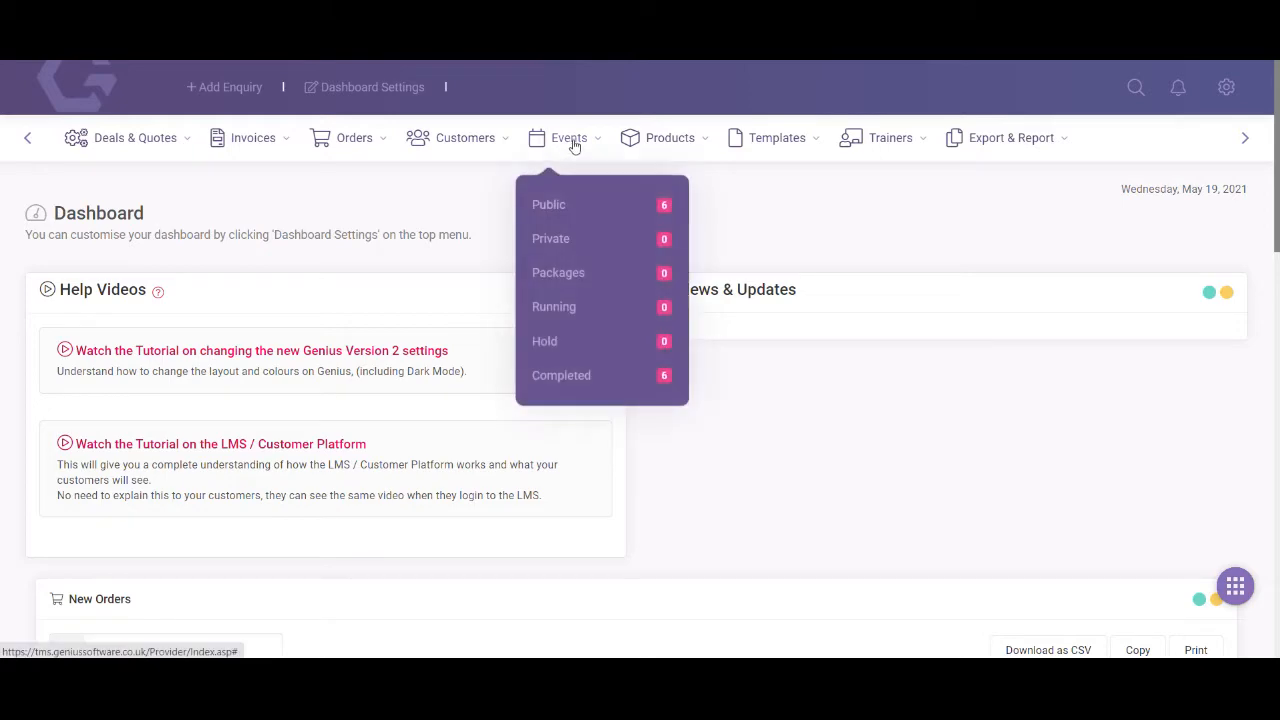
From the public live events, start a booking for the Emergency First Aid course beginning 11 April 2022
{"action": "left_click", "coordinate": [574, 206]}
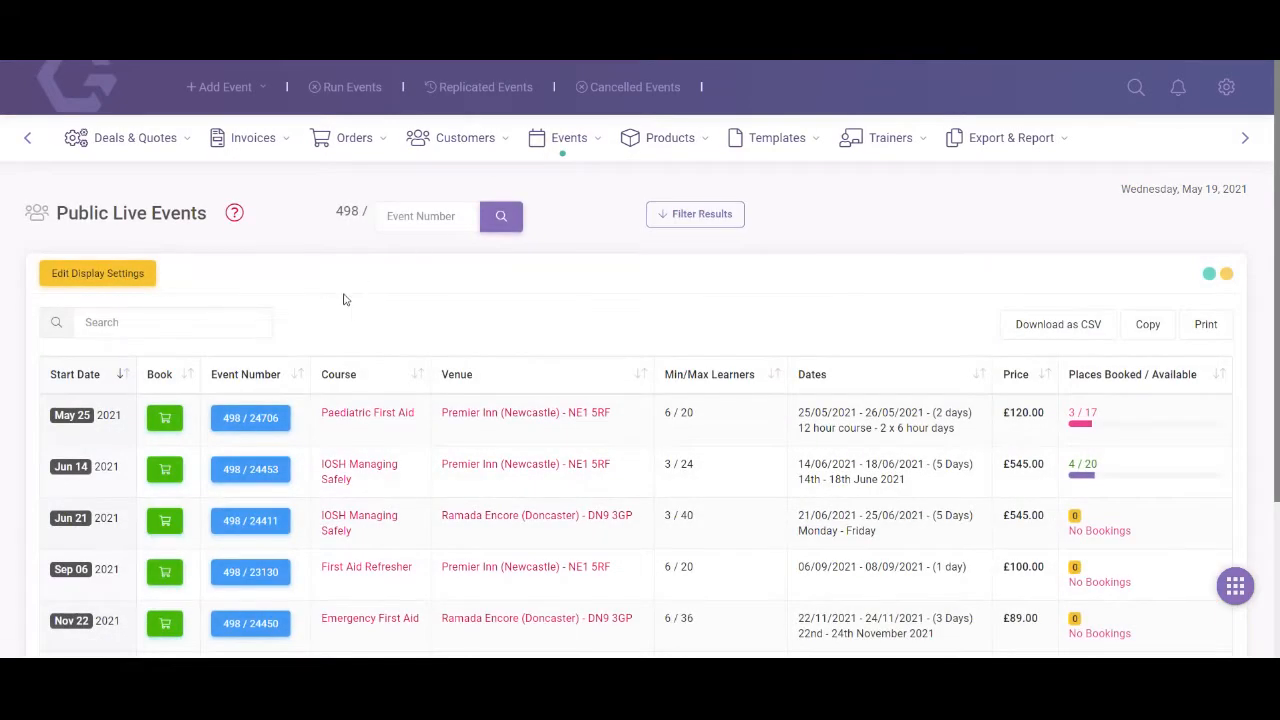
{"action": "scroll", "coordinate": [329, 311], "scroll_direction": "down", "scroll_amount": 3}
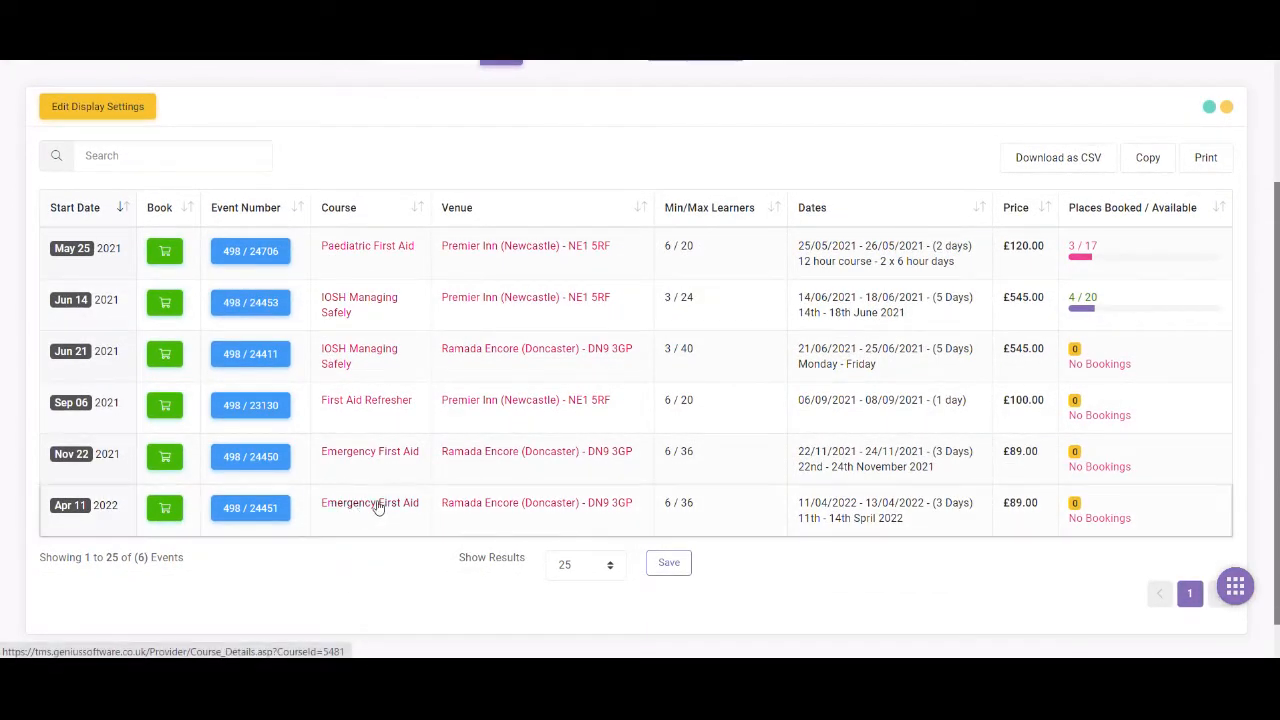
{"action": "left_click", "coordinate": [165, 510]}
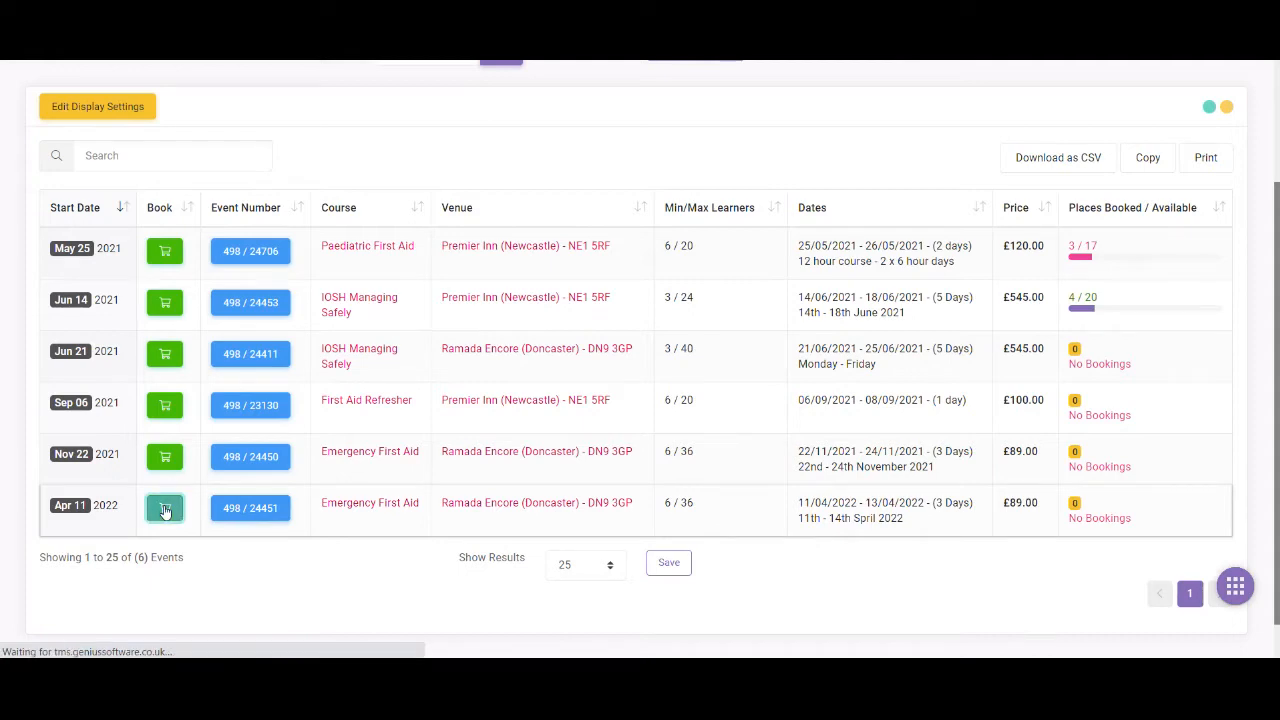
{"action": "scroll", "coordinate": [1100, 350], "scroll_direction": "down", "scroll_amount": 3}
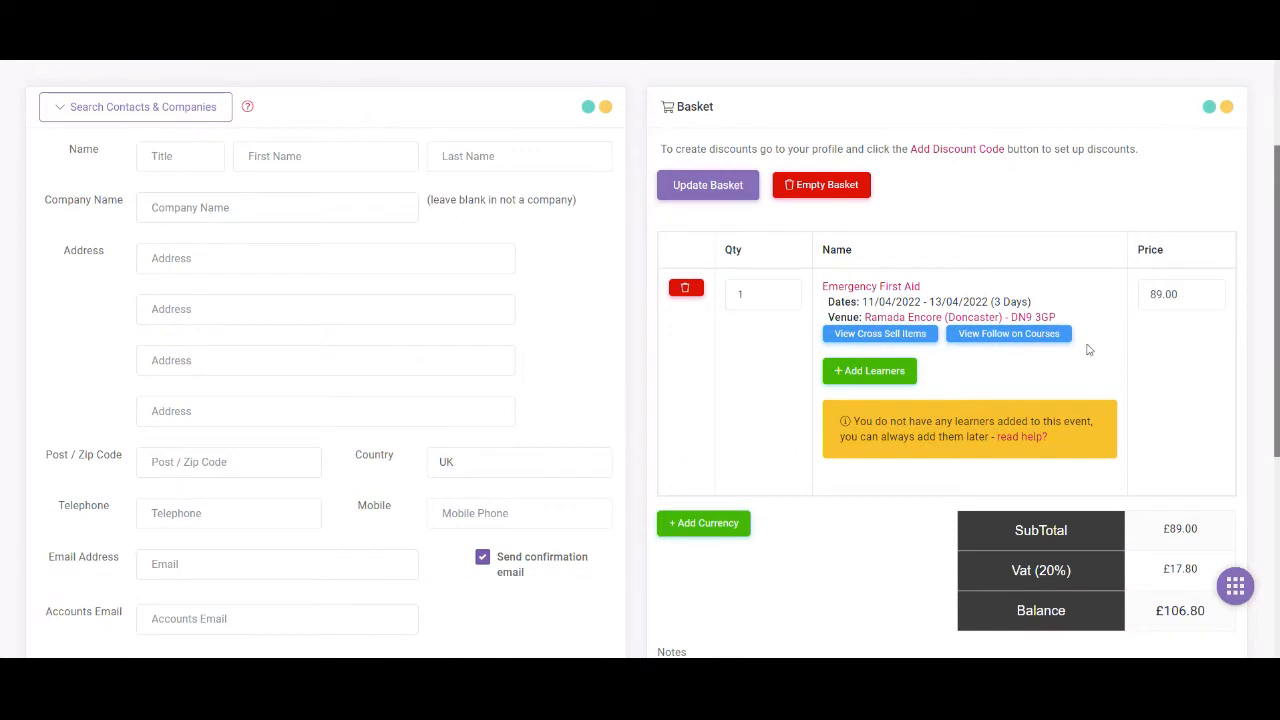
Set the Emergency First Aid quantity to 3 and update the basket
{"action": "left_click", "coordinate": [762, 296]}
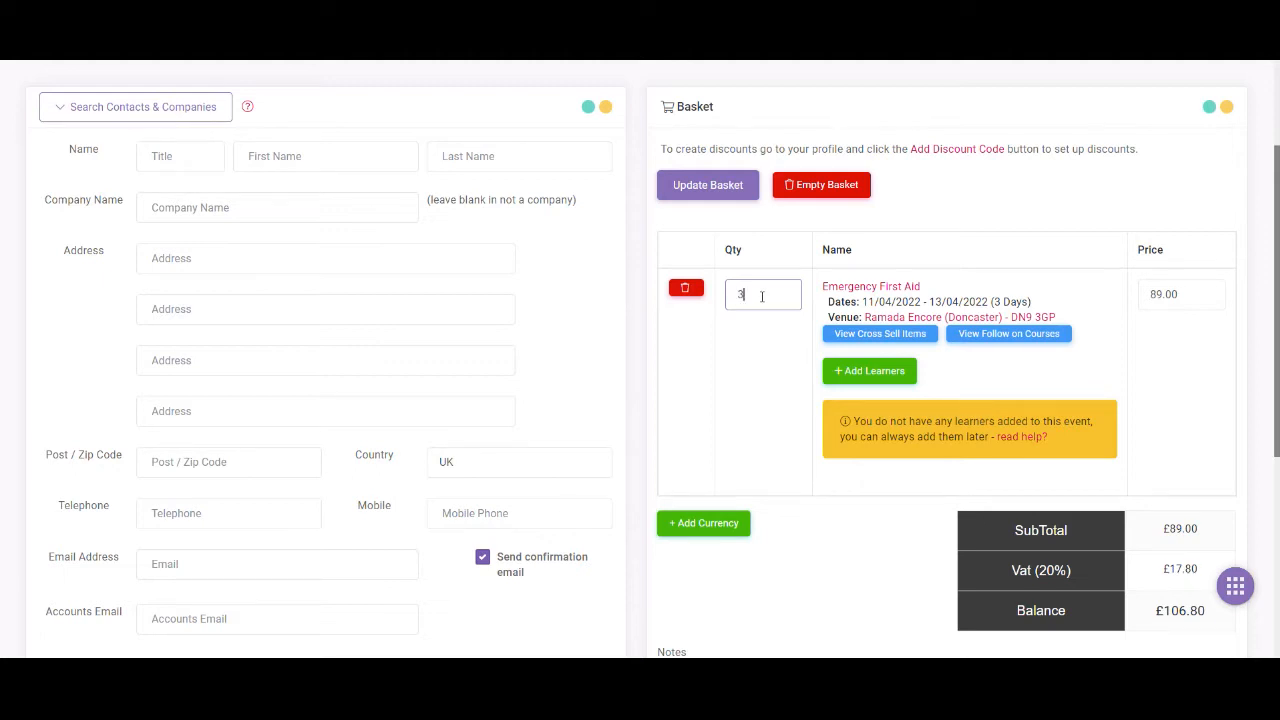
{"action": "left_click", "coordinate": [708, 188]}
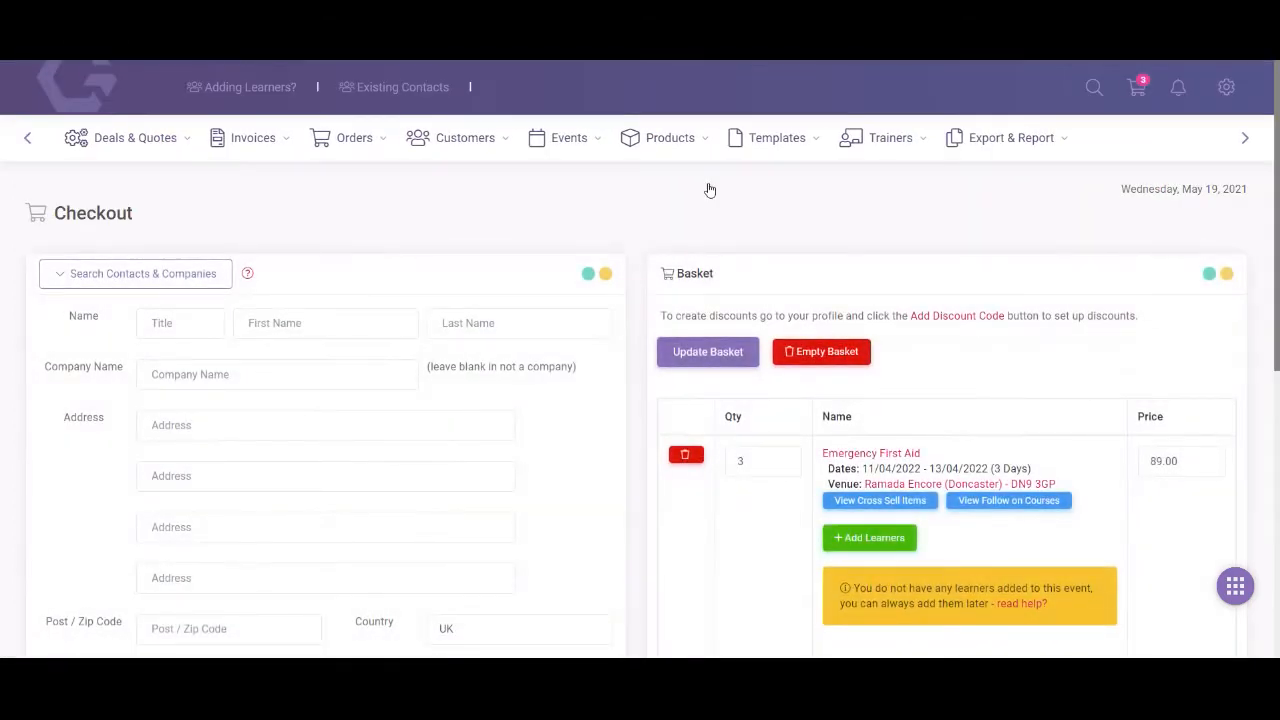
{"action": "scroll", "coordinate": [1076, 364], "scroll_direction": "down", "scroll_amount": 3}
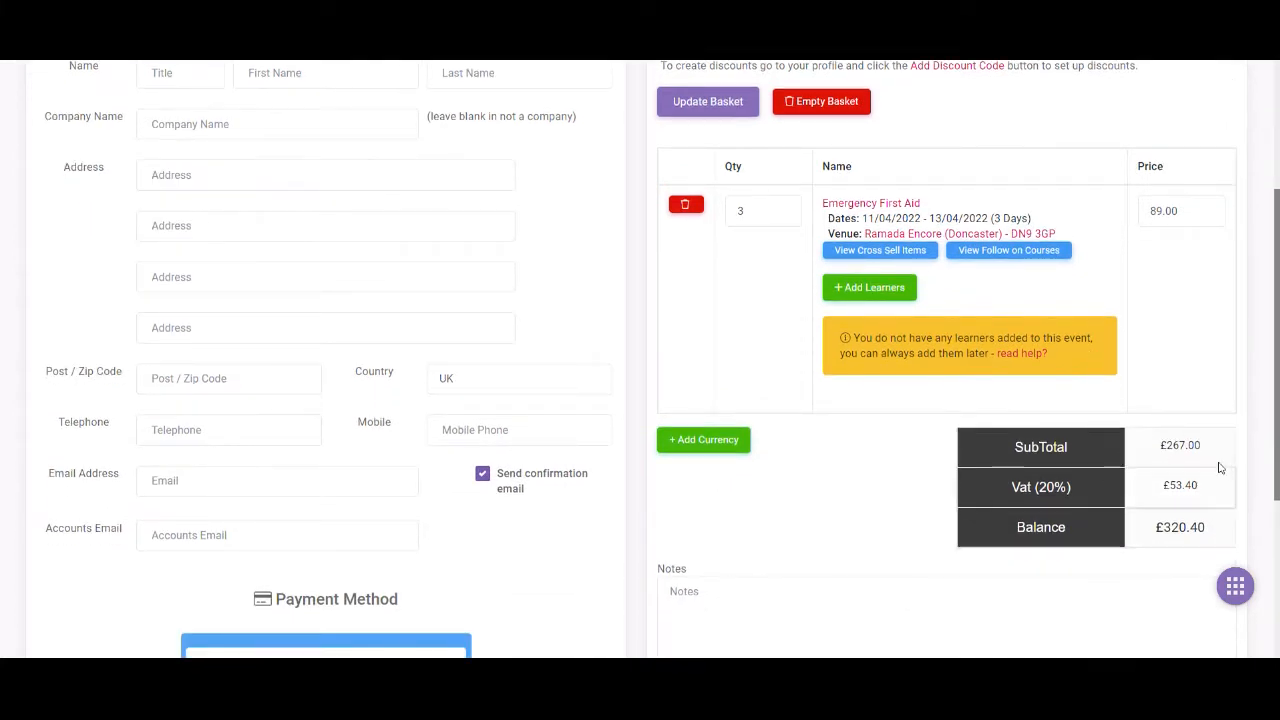
{"action": "scroll", "coordinate": [871, 443], "scroll_direction": "up", "scroll_amount": 1}
{"action": "scroll", "coordinate": [871, 443], "scroll_direction": "up", "scroll_amount": 2}
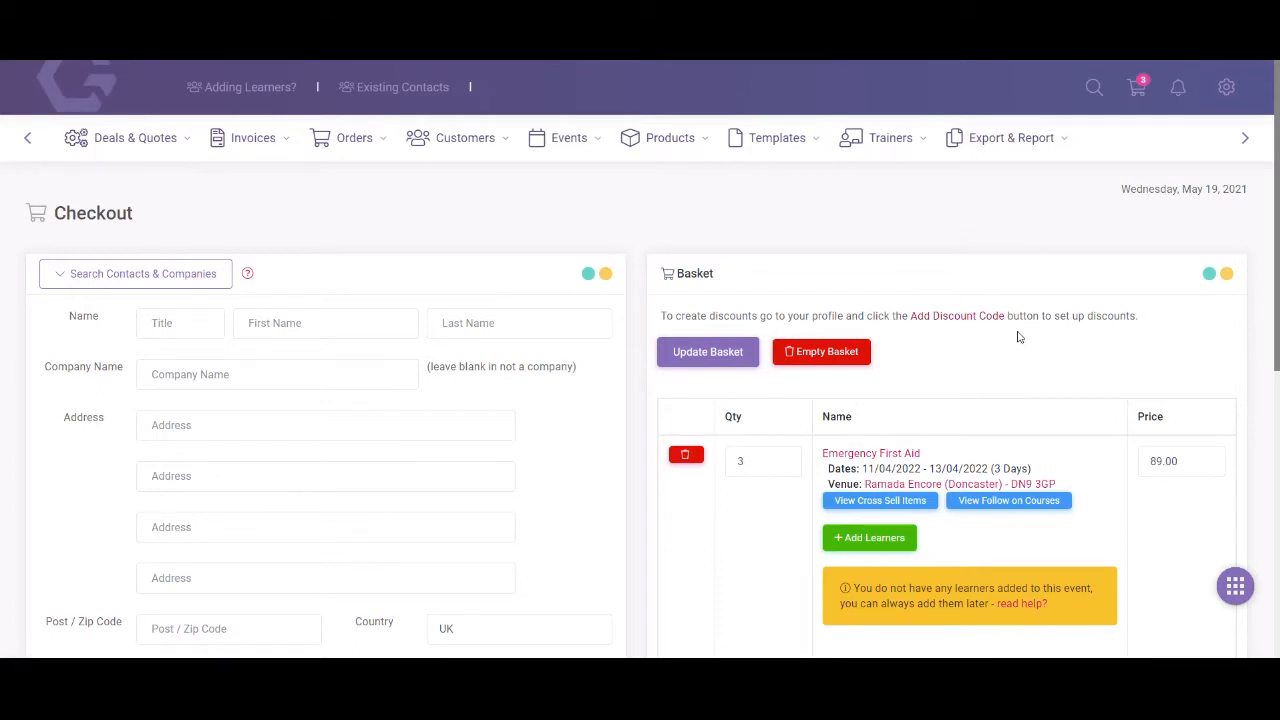
Add the First Aid Kit (Small) from the Emergency First Aid cross-sell items to the basket
{"action": "scroll", "coordinate": [941, 355], "scroll_direction": "down", "scroll_amount": 3}
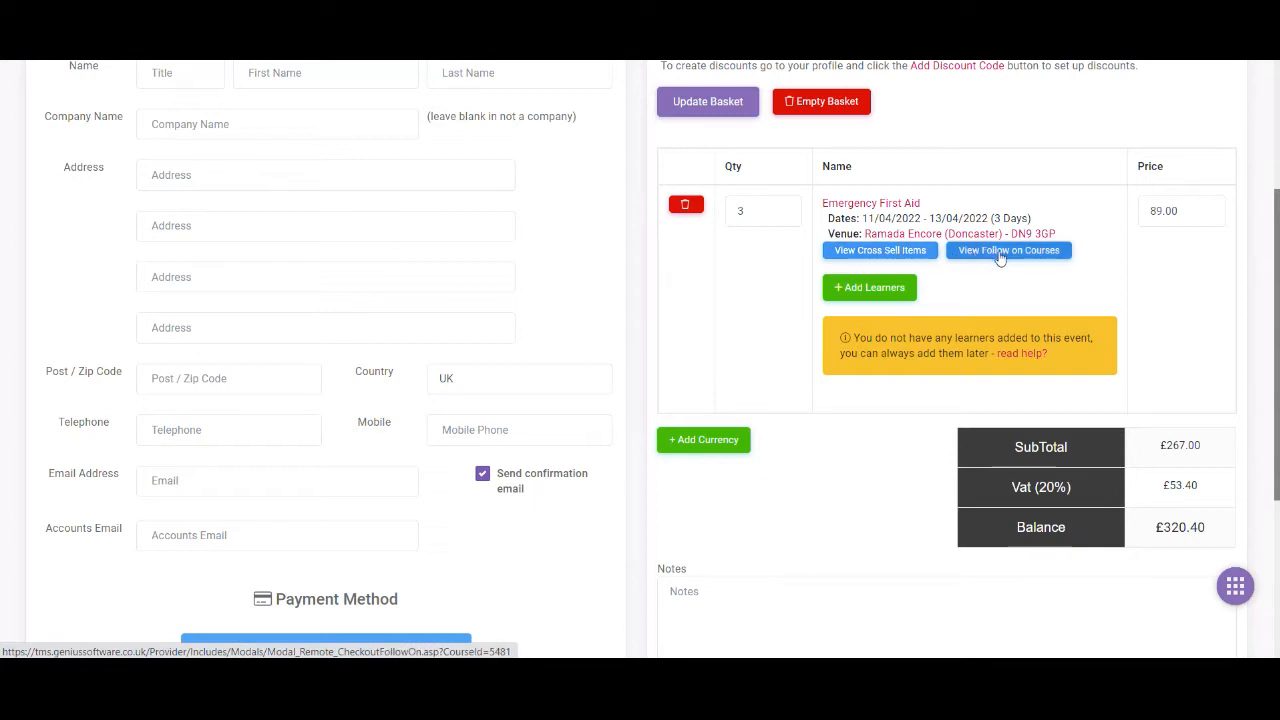
{"action": "left_click", "coordinate": [884, 251]}
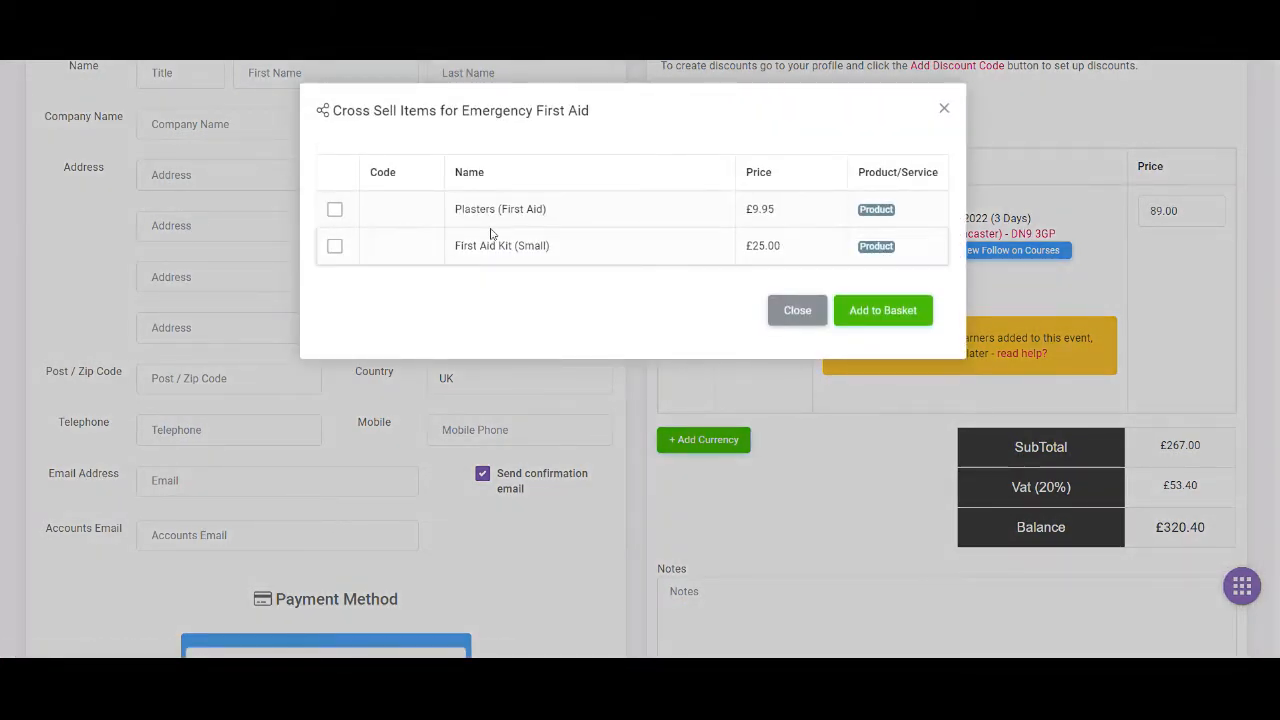
{"action": "left_click", "coordinate": [335, 247]}
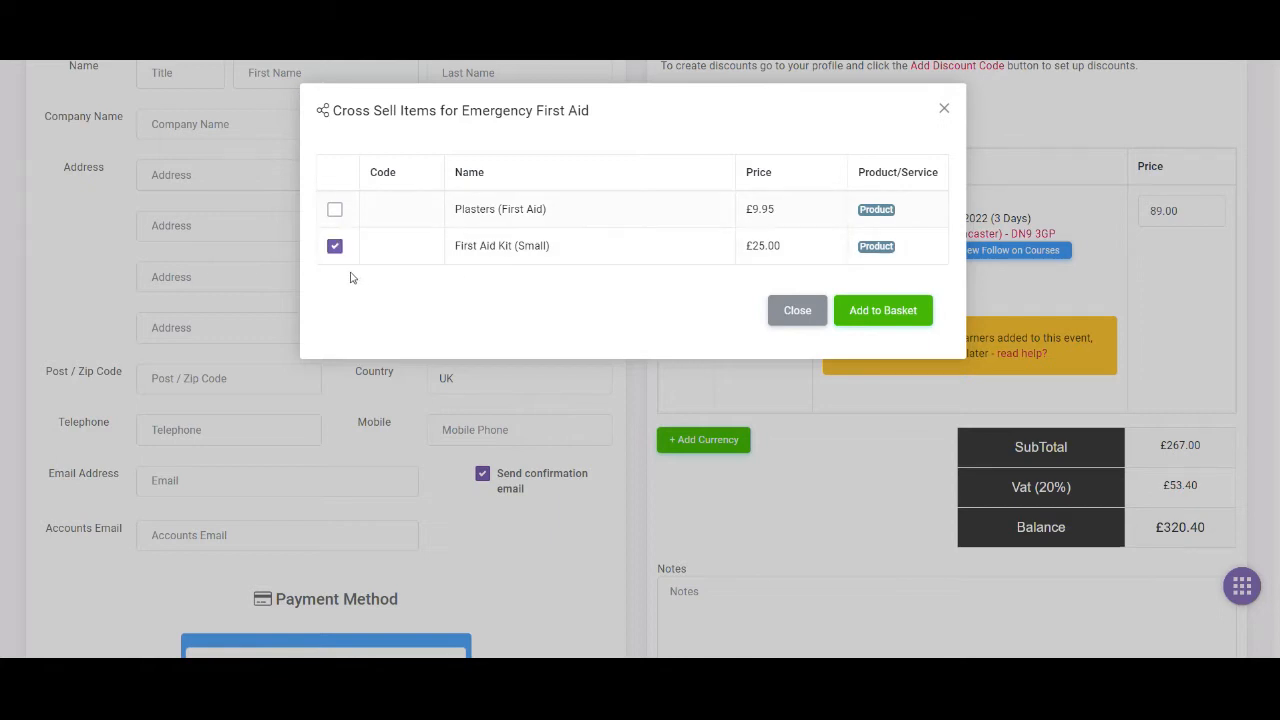
{"action": "left_click", "coordinate": [892, 313]}
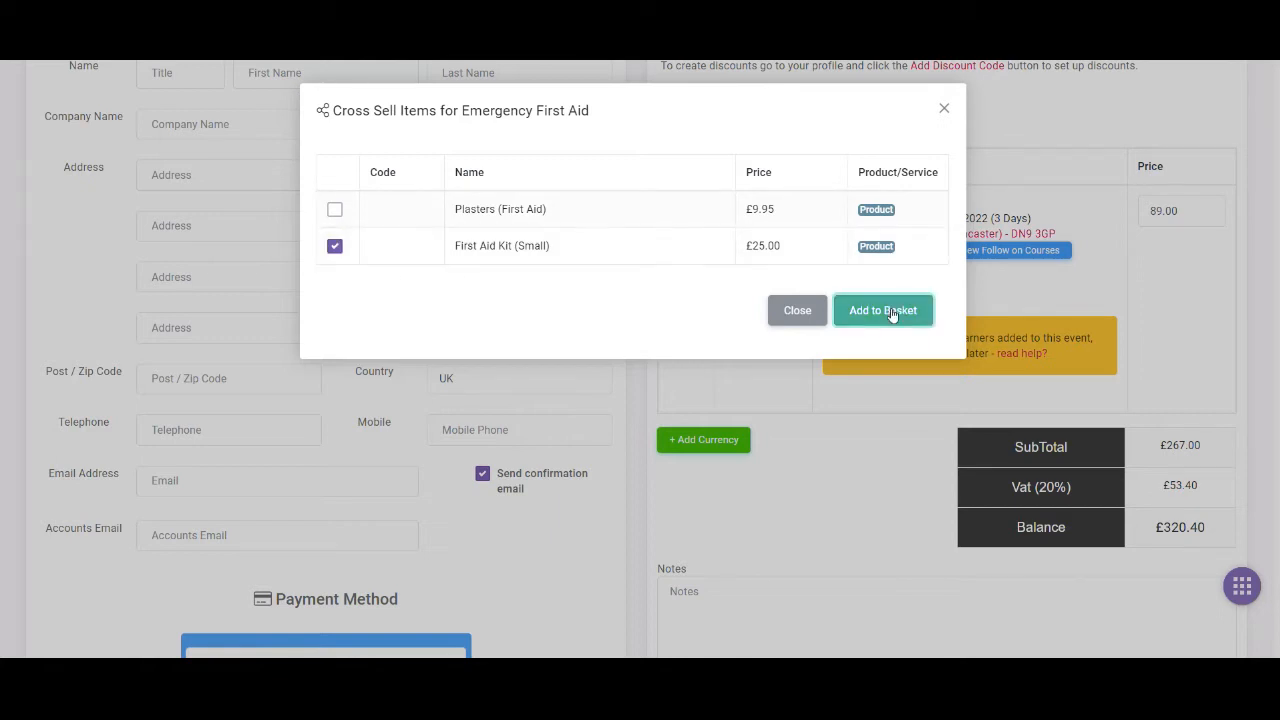
{"action": "scroll", "coordinate": [1045, 355], "scroll_direction": "down", "scroll_amount": 3}
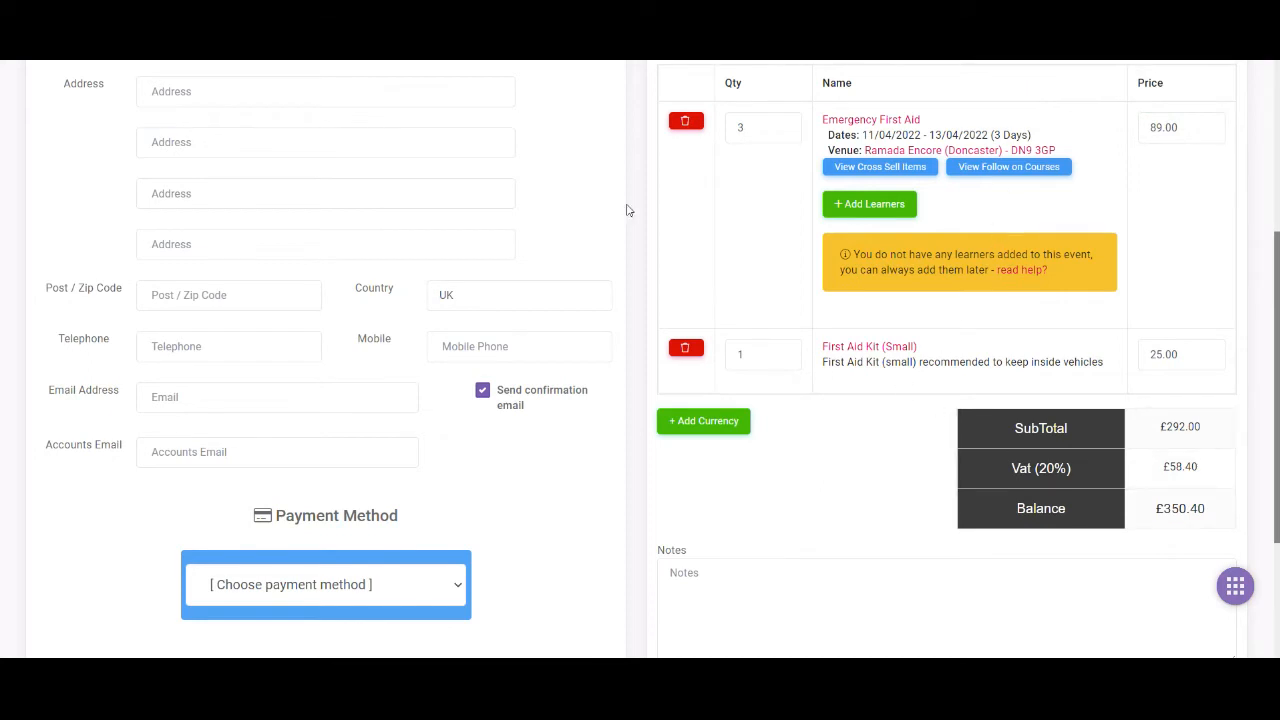
Search existing contacts by surname for "b" and assign the order to the BAC Construction contact
{"action": "scroll", "coordinate": [609, 203], "scroll_direction": "up", "scroll_amount": 3}
{"action": "scroll", "coordinate": [605, 203], "scroll_direction": "up", "scroll_amount": 1}
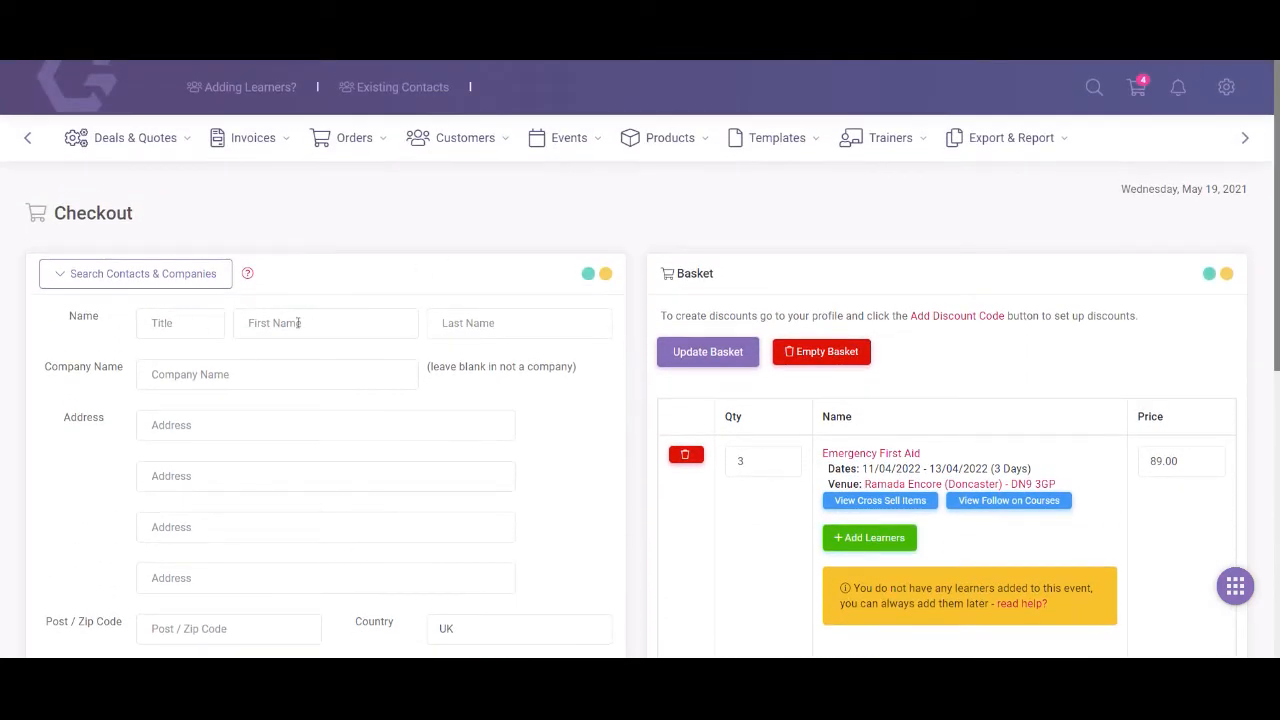
{"action": "scroll", "coordinate": [363, 437], "scroll_direction": "down", "scroll_amount": 3}
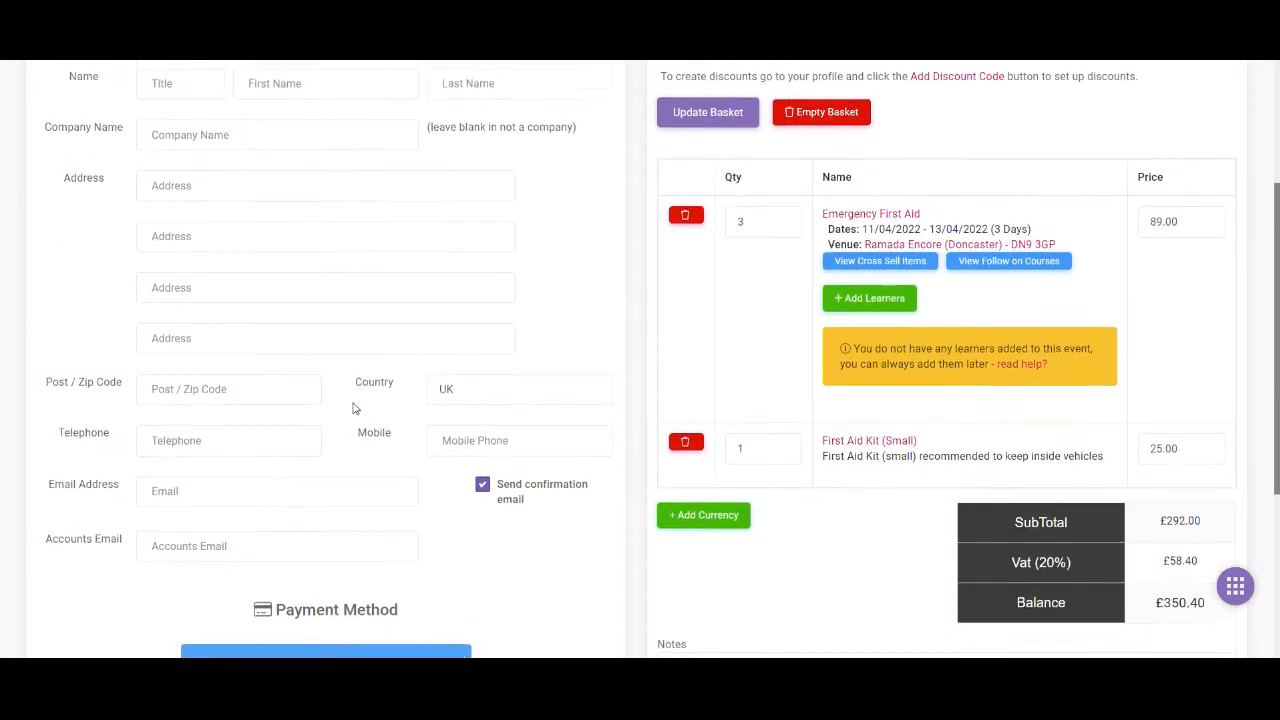
{"action": "scroll", "coordinate": [352, 410], "scroll_direction": "up", "scroll_amount": 3}
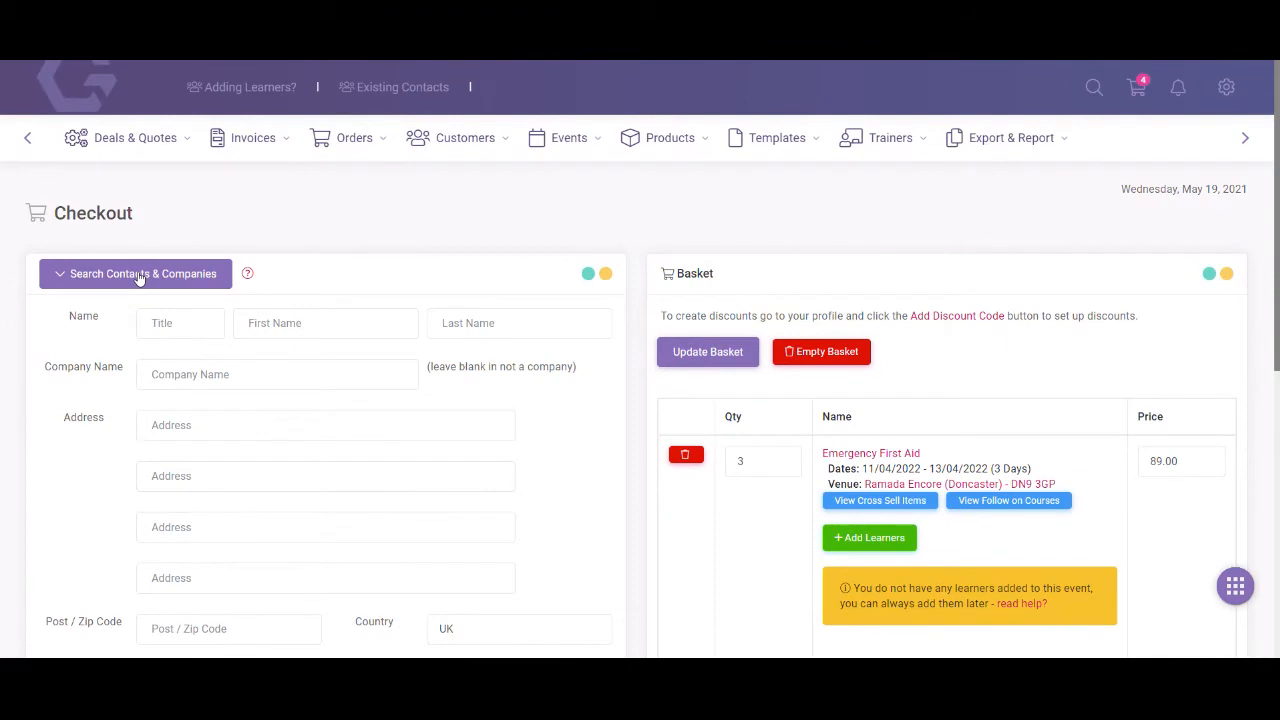
{"action": "left_click", "coordinate": [139, 276]}
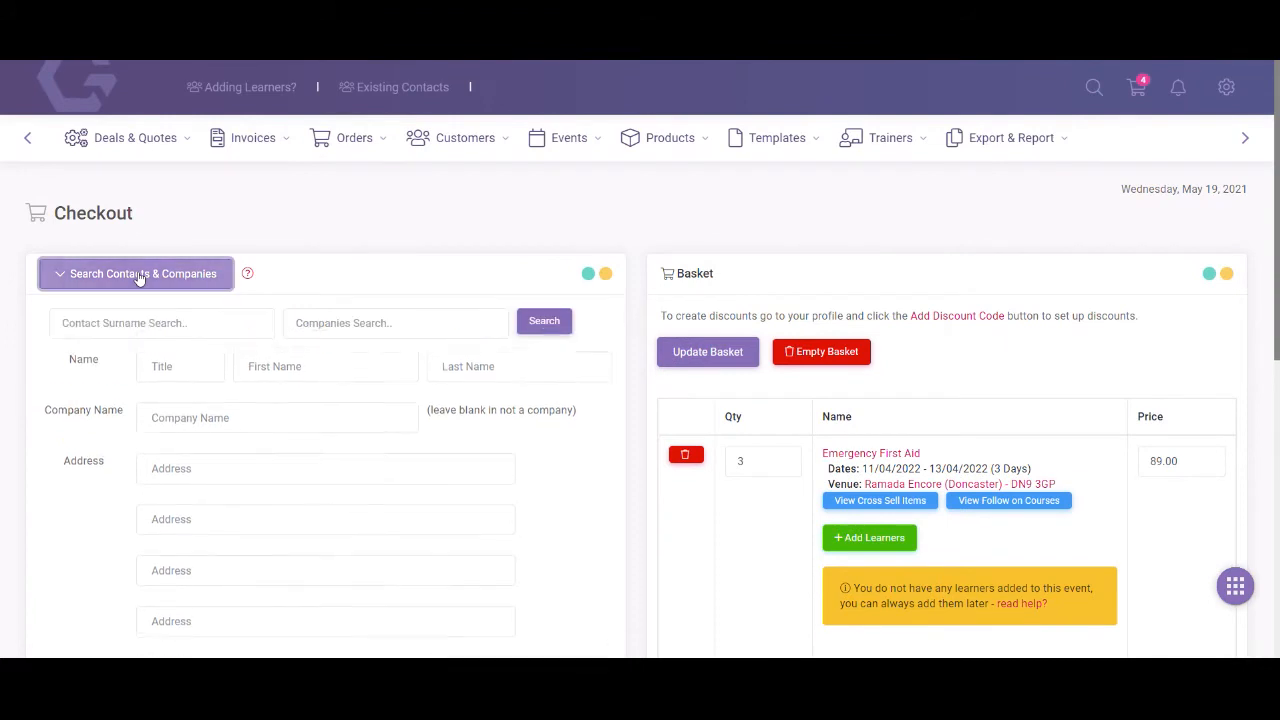
{"action": "left_click", "coordinate": [152, 326]}
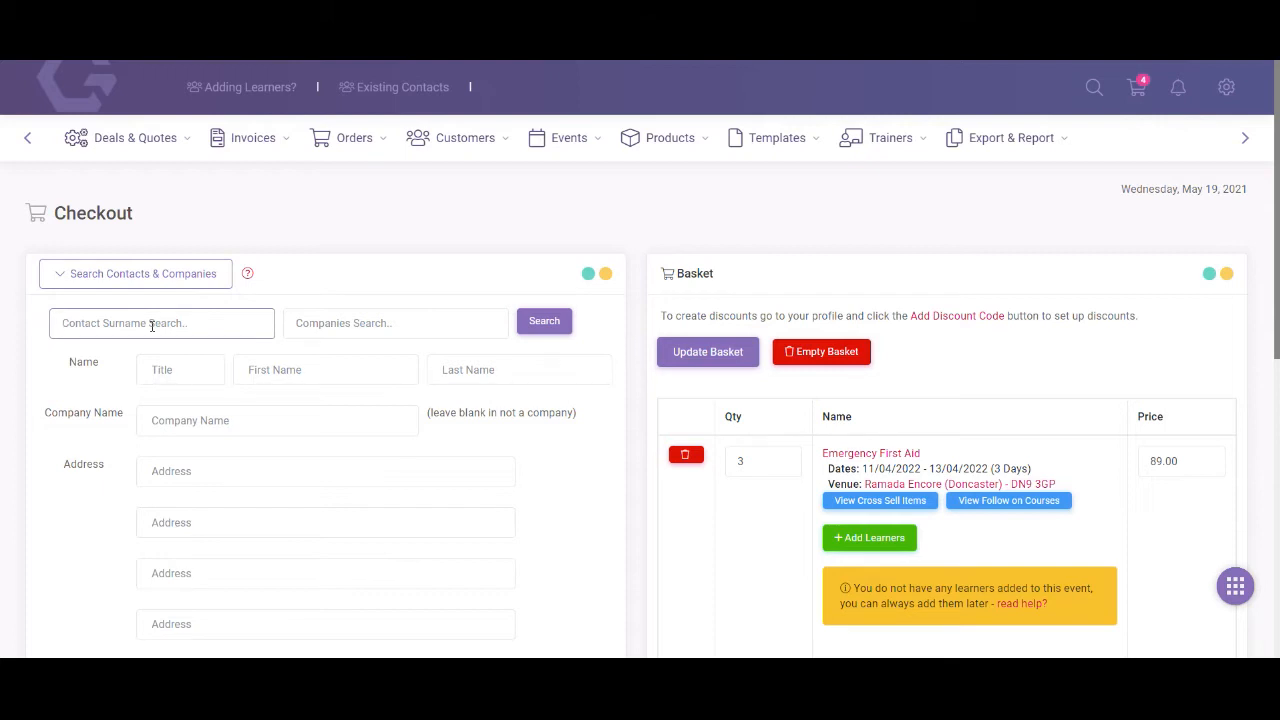
{"action": "type", "text": "b"}
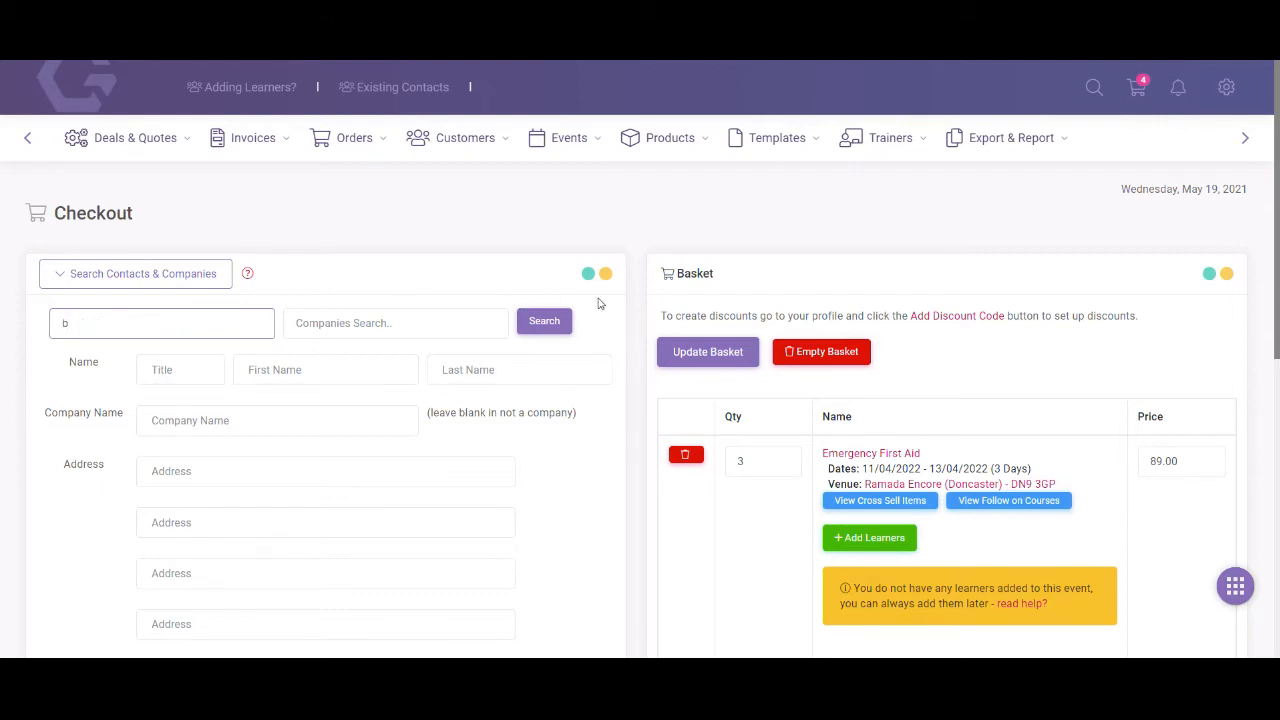
{"action": "left_click", "coordinate": [533, 325]}
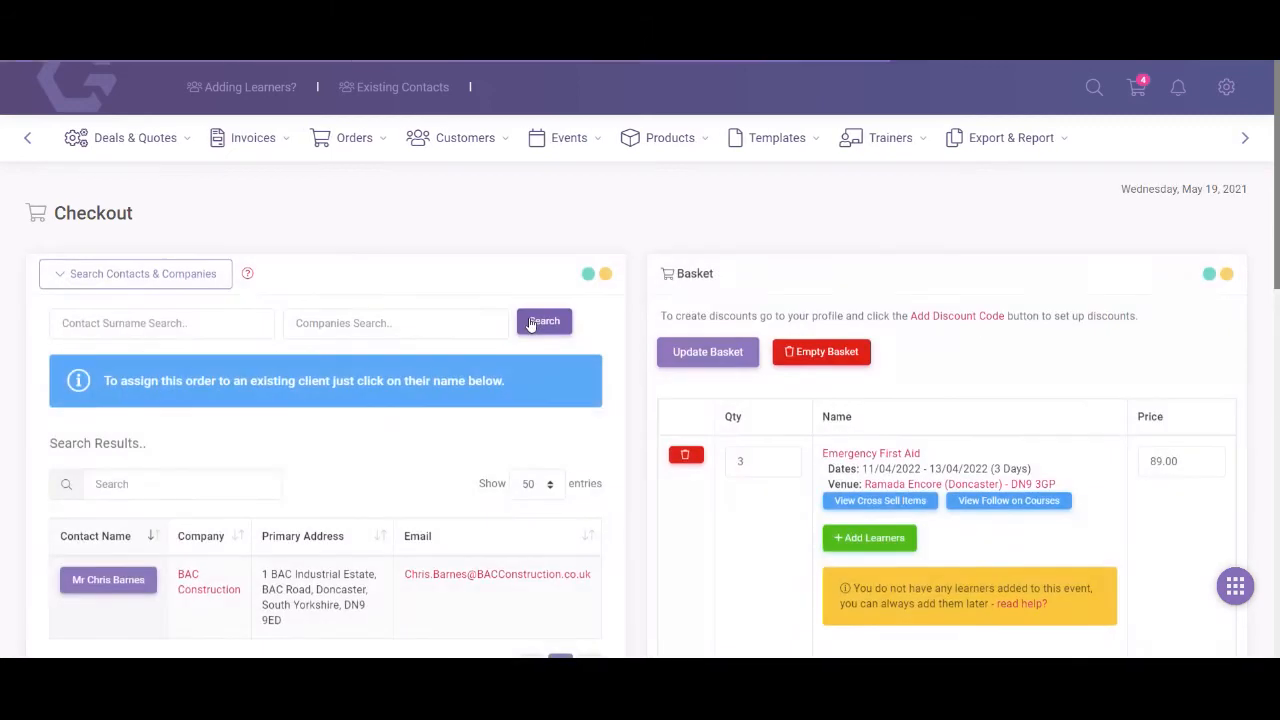
{"action": "scroll", "coordinate": [350, 430], "scroll_direction": "down", "scroll_amount": 1}
{"action": "scroll", "coordinate": [343, 441], "scroll_direction": "down", "scroll_amount": 1}
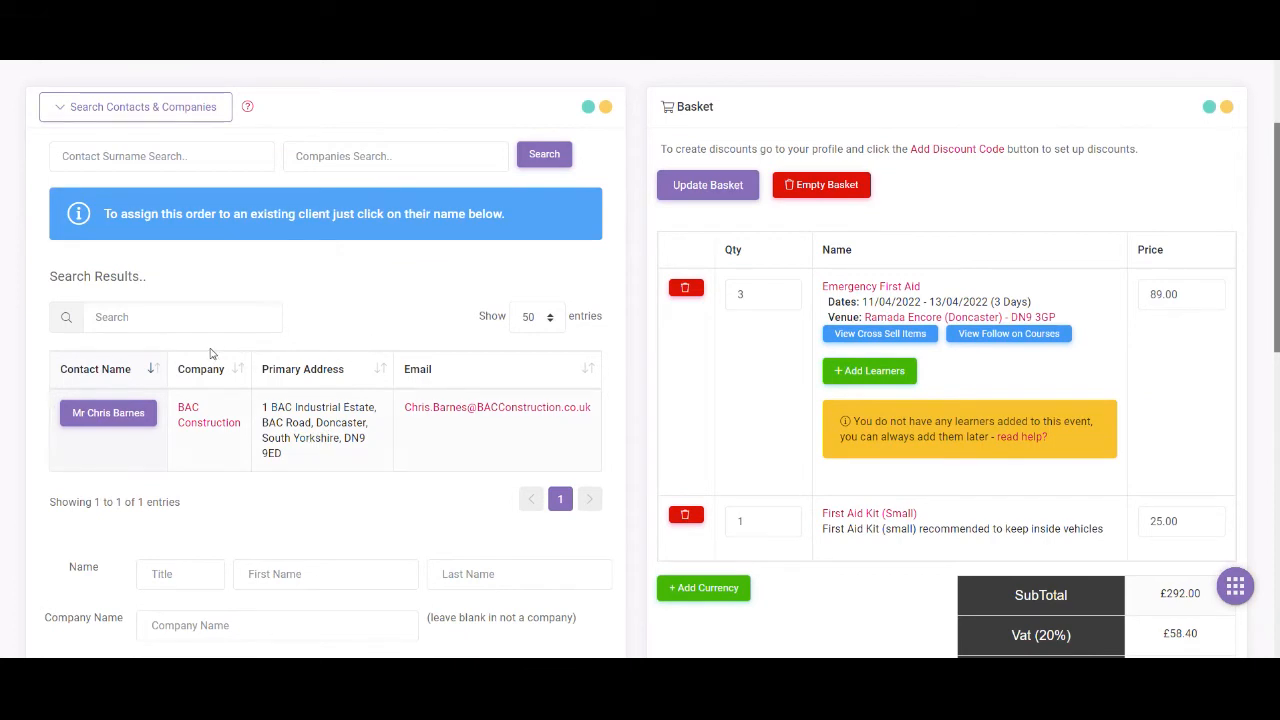
{"action": "left_click", "coordinate": [115, 418]}
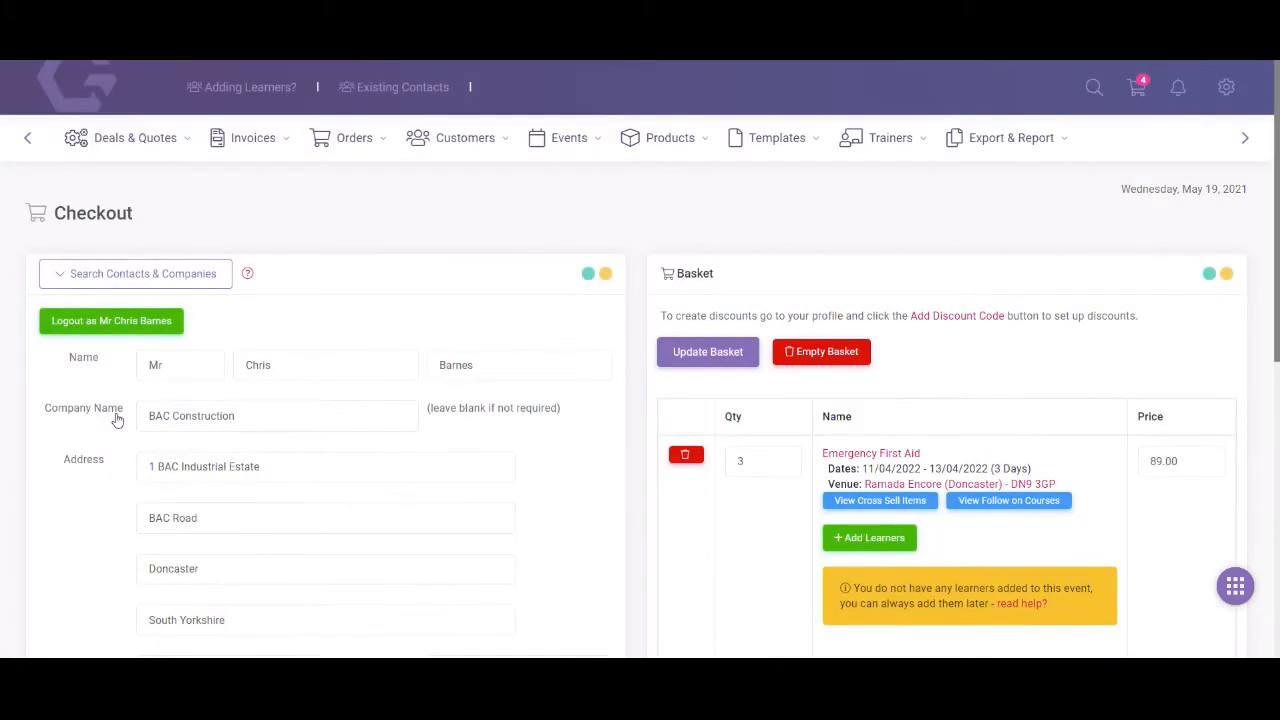
Turn off sending the confirmation email for this order
{"action": "scroll", "coordinate": [115, 420], "scroll_direction": "down", "scroll_amount": 2}
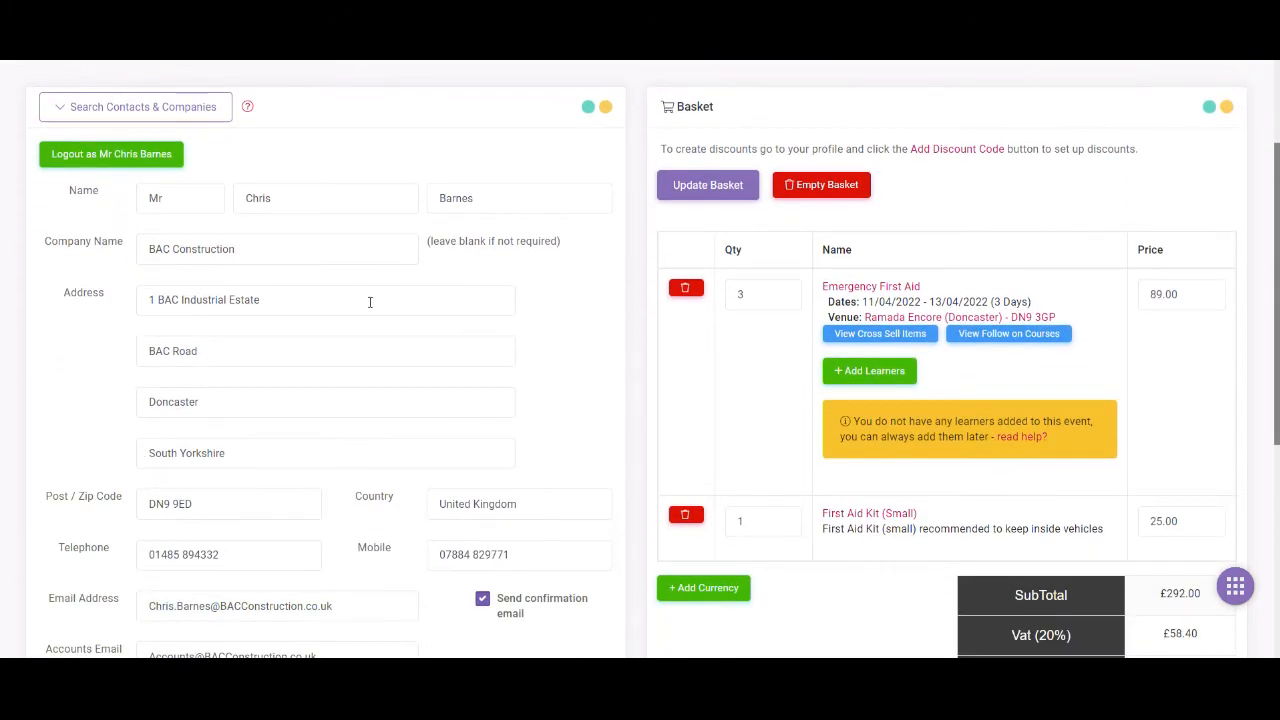
{"action": "scroll", "coordinate": [366, 313], "scroll_direction": "down", "scroll_amount": 1}
{"action": "scroll", "coordinate": [366, 313], "scroll_direction": "down", "scroll_amount": 2}
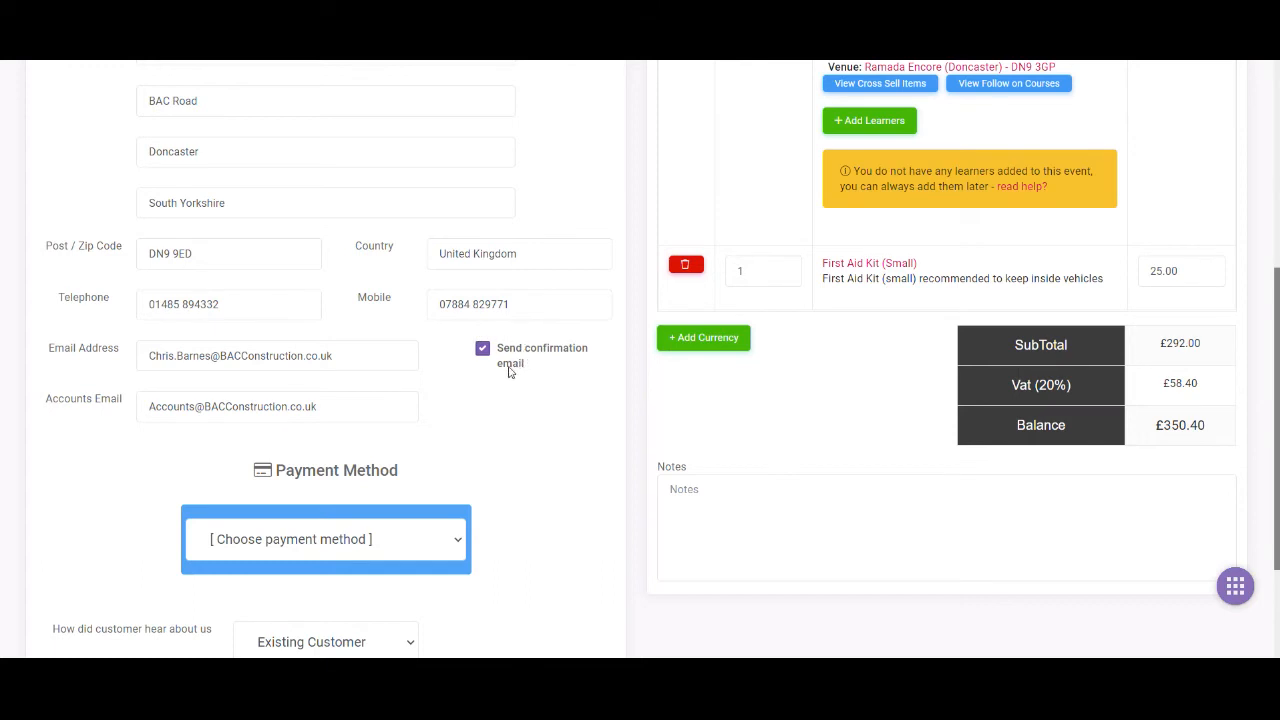
{"action": "left_click", "coordinate": [482, 350]}
Complete the order with On Account as payment method and Existing Customer as how the customer heard about us
{"action": "scroll", "coordinate": [467, 432], "scroll_direction": "down", "scroll_amount": 3}
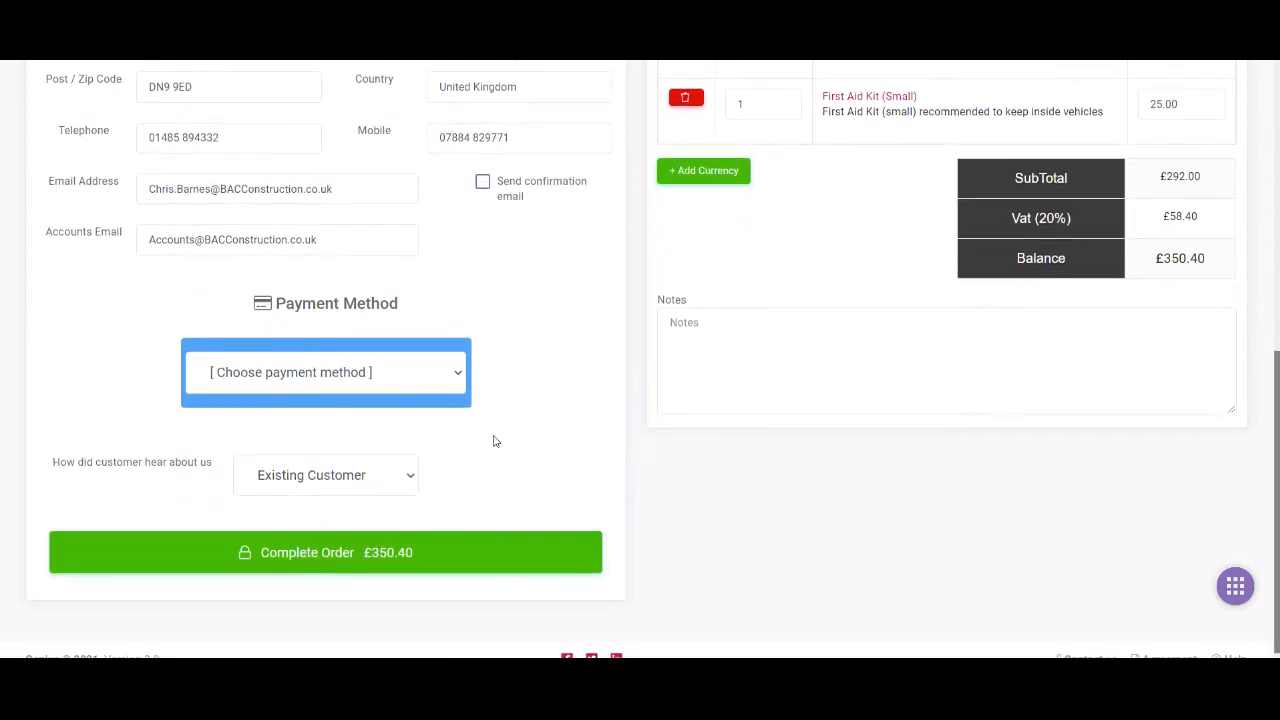
{"action": "left_click", "coordinate": [457, 377]}
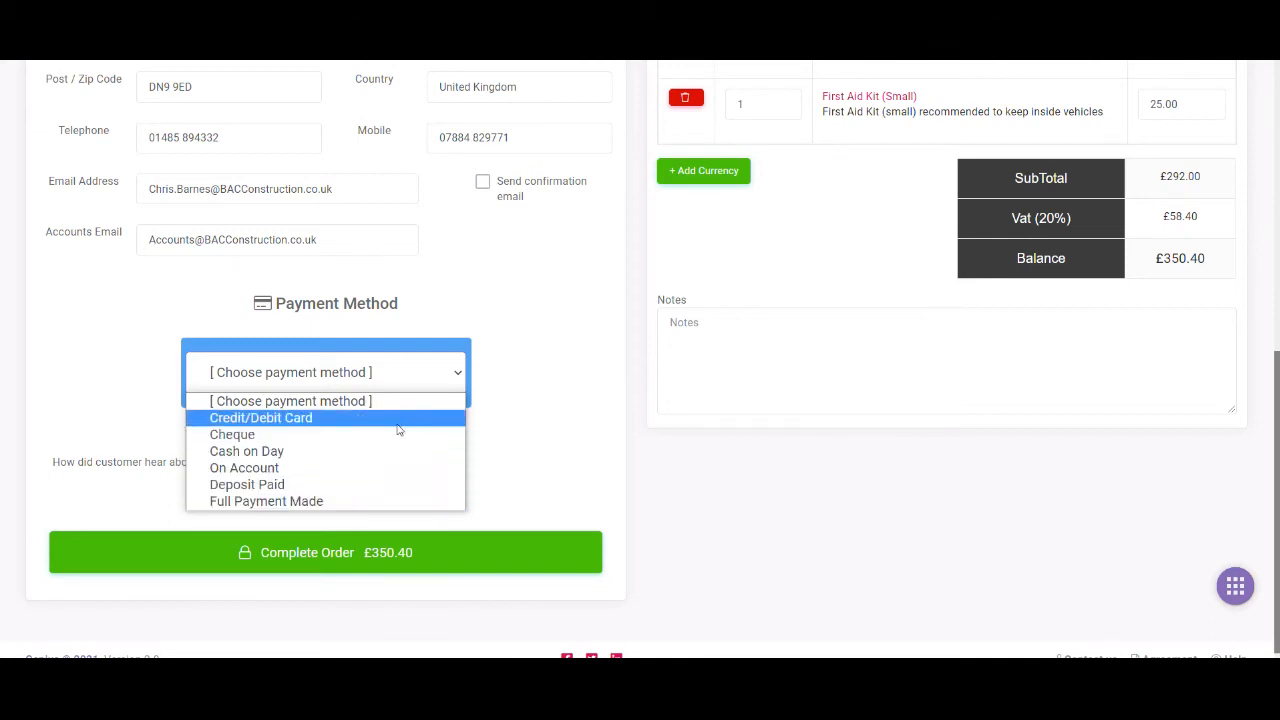
{"action": "left_click", "coordinate": [399, 468]}
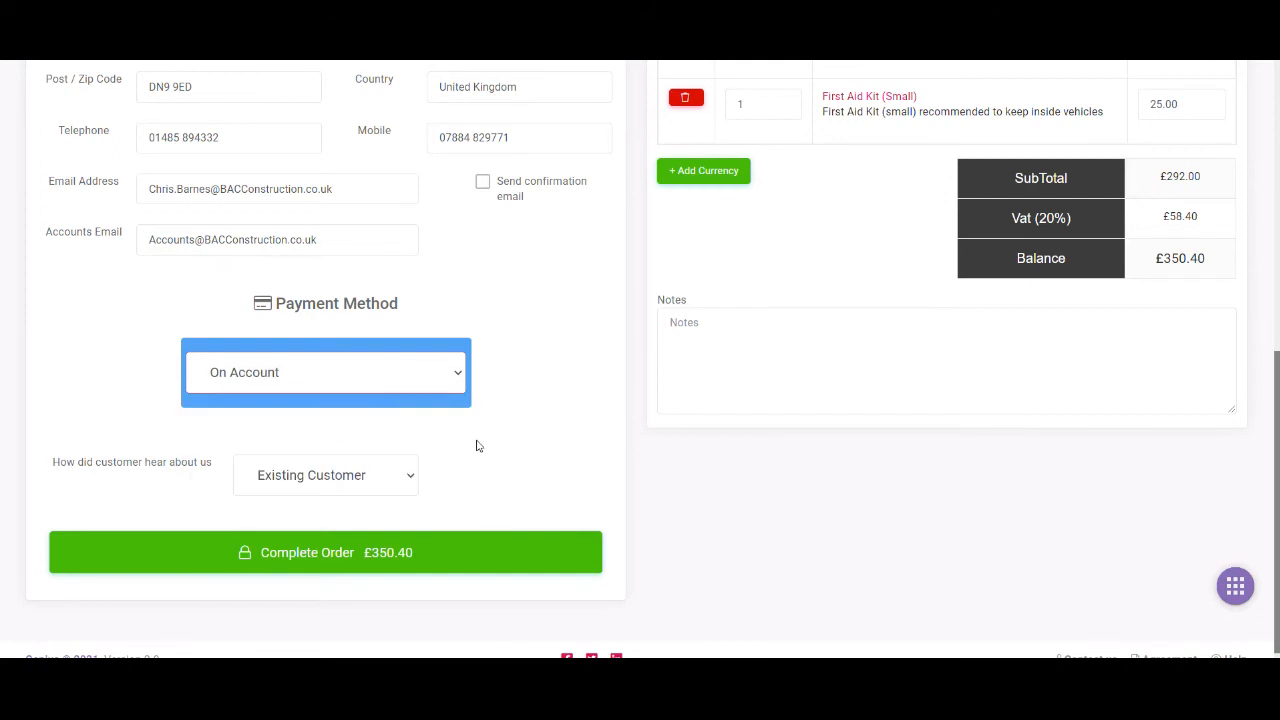
{"action": "left_click", "coordinate": [411, 480]}
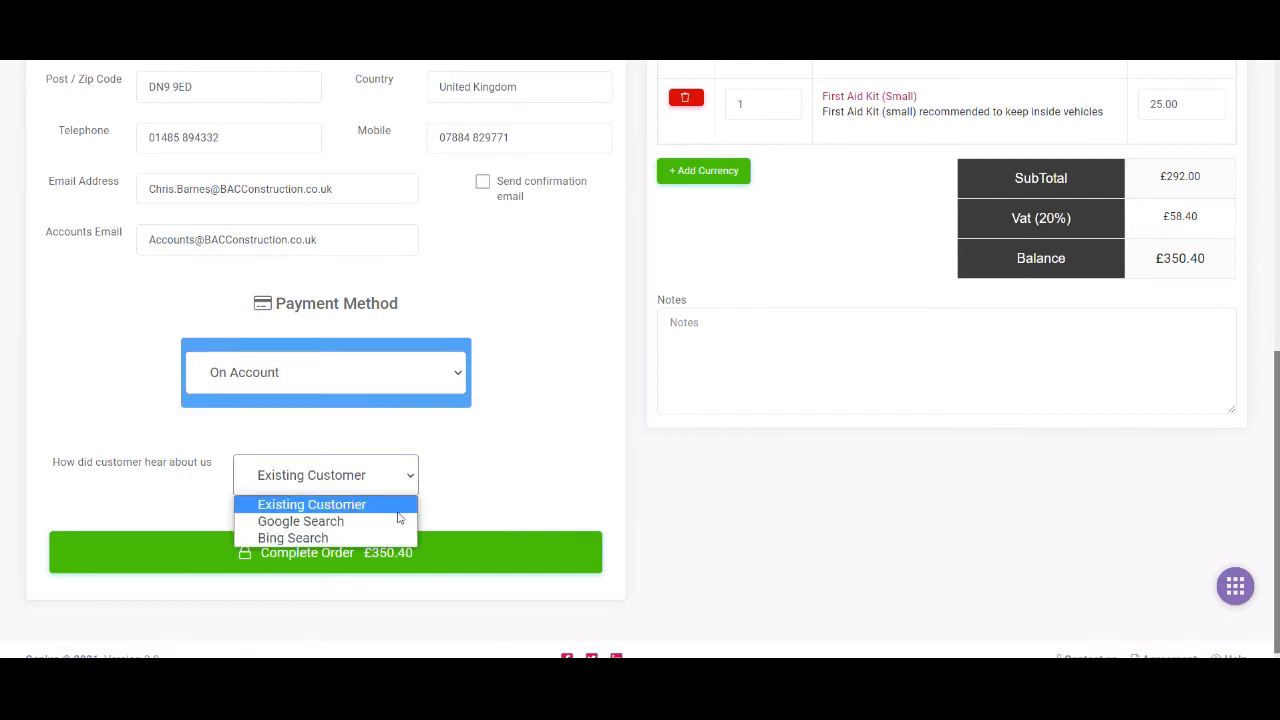
{"action": "left_click", "coordinate": [408, 506]}
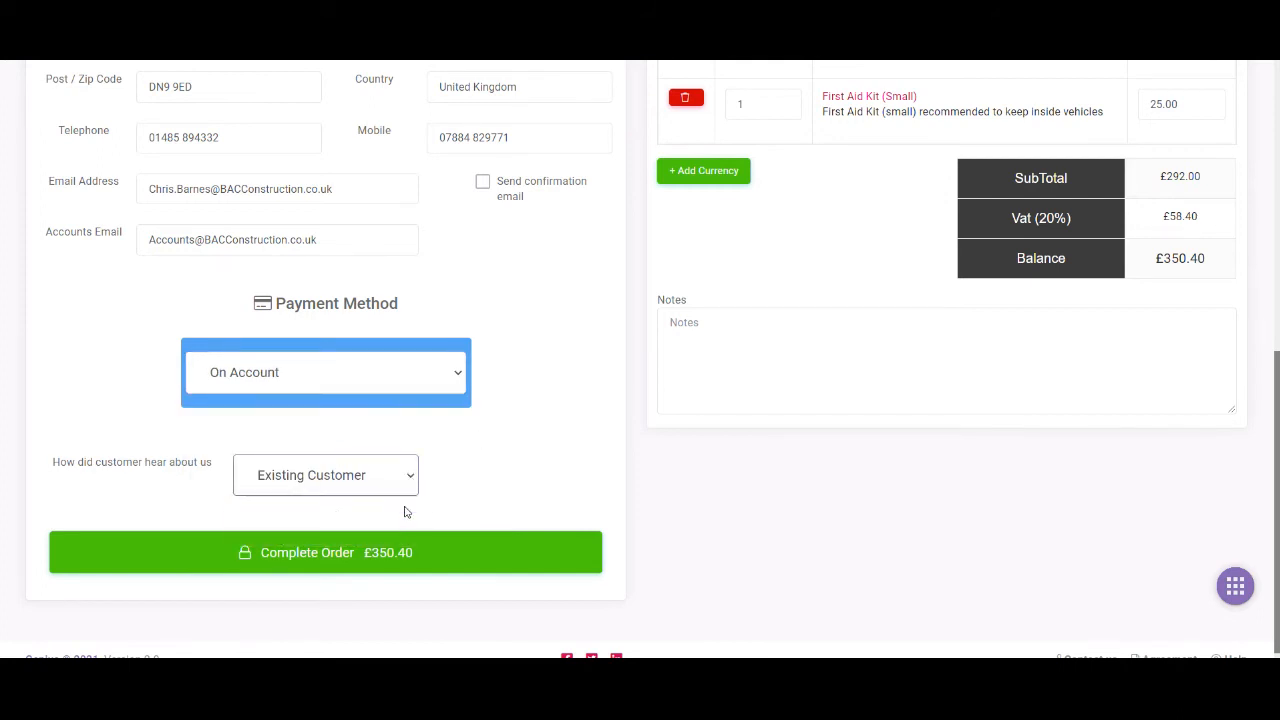
{"action": "left_click", "coordinate": [367, 557]}
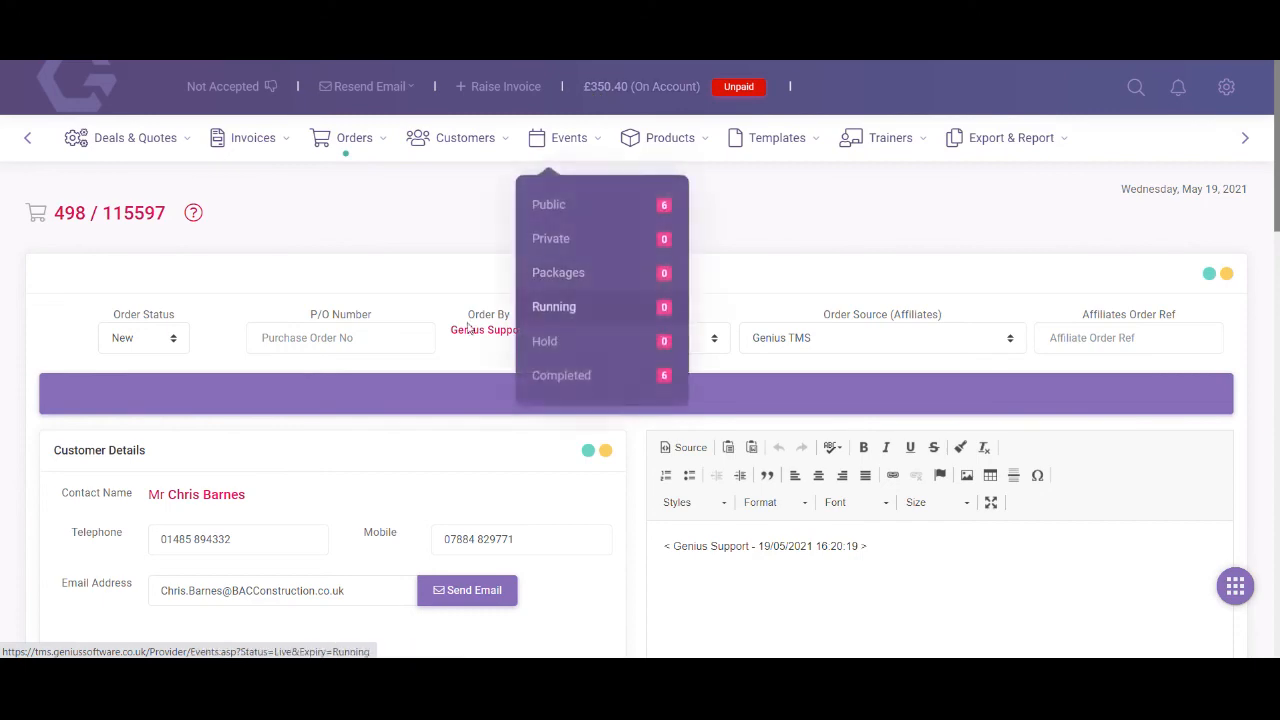
Review the new order's customer details, ordered items and the learner list of the Emergency First Aid event
{"action": "scroll", "coordinate": [434, 409], "scroll_direction": "down", "scroll_amount": 6}
{"action": "scroll", "coordinate": [337, 300], "scroll_direction": "down", "scroll_amount": 1}
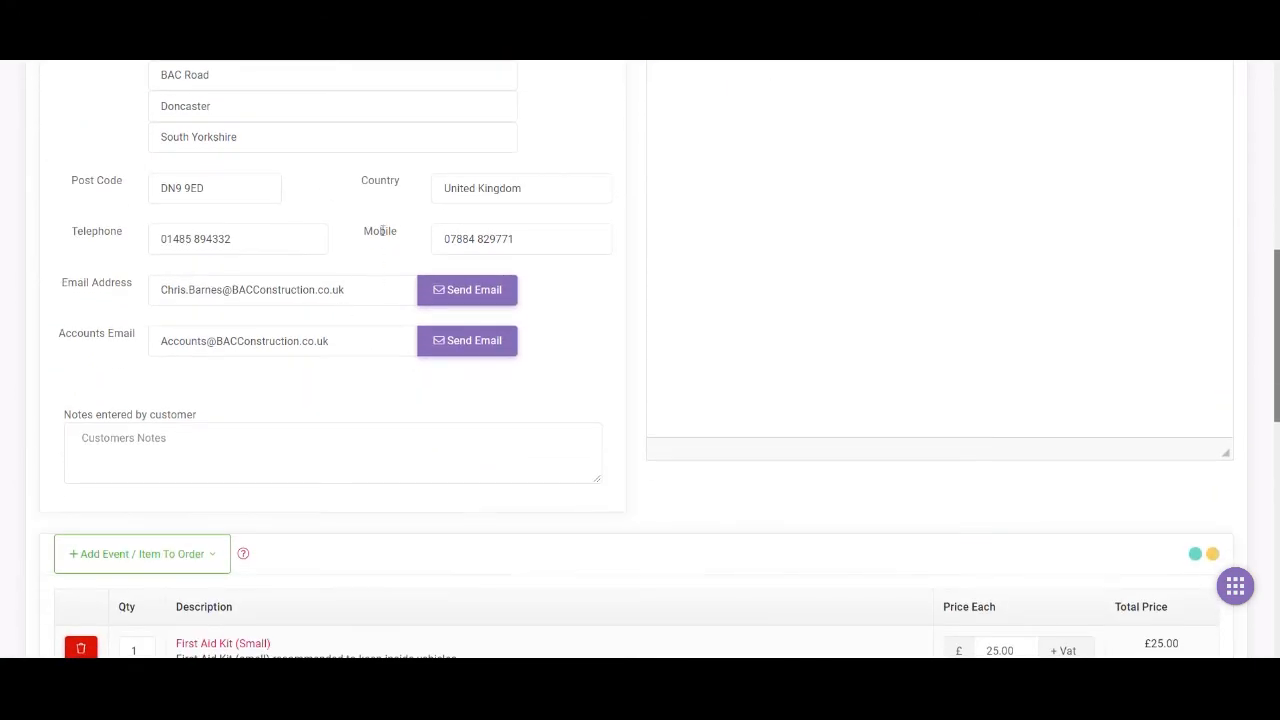
{"action": "scroll", "coordinate": [365, 357], "scroll_direction": "down", "scroll_amount": 3}
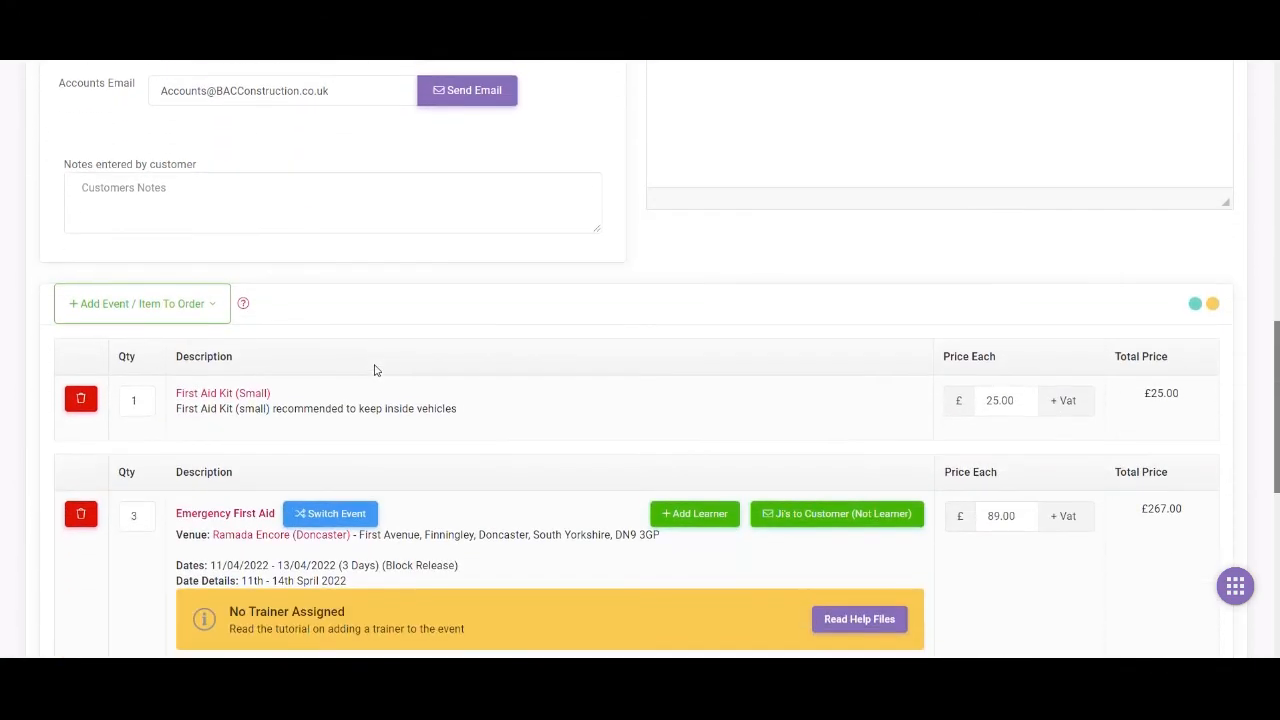
{"action": "scroll", "coordinate": [88, 318], "scroll_direction": "down", "scroll_amount": 1}
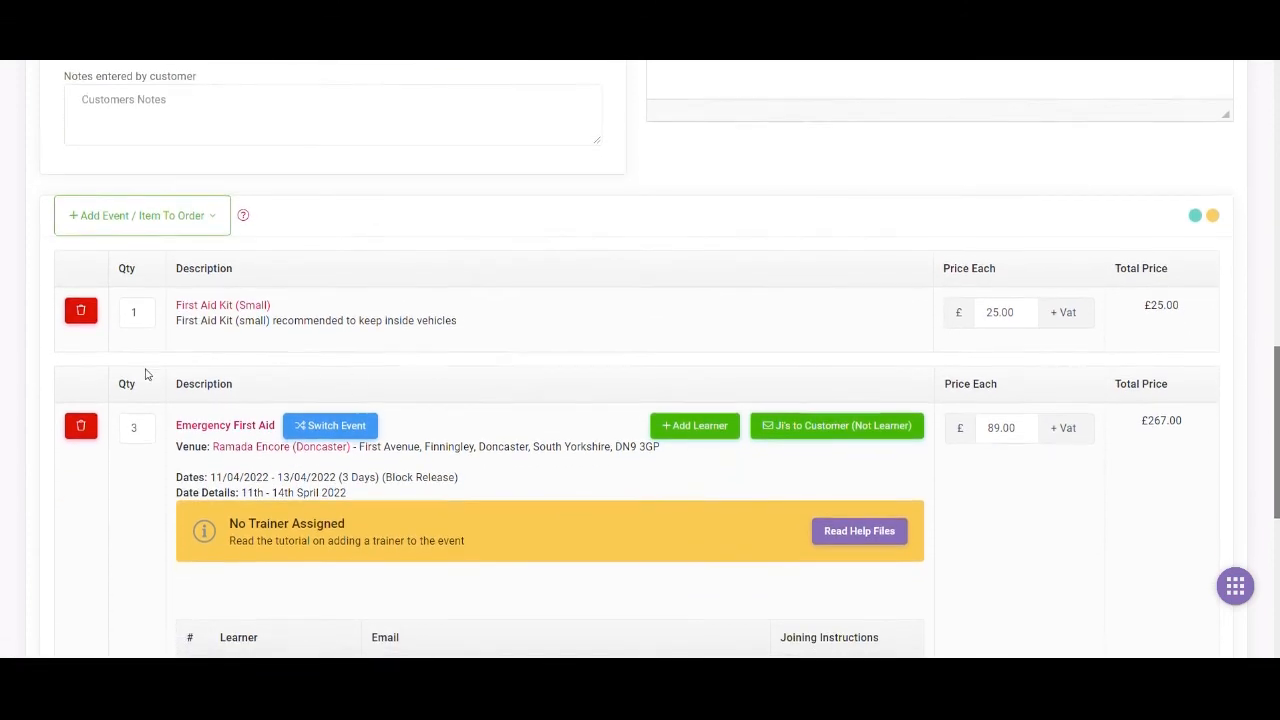
{"action": "scroll", "coordinate": [130, 420], "scroll_direction": "down", "scroll_amount": 2}
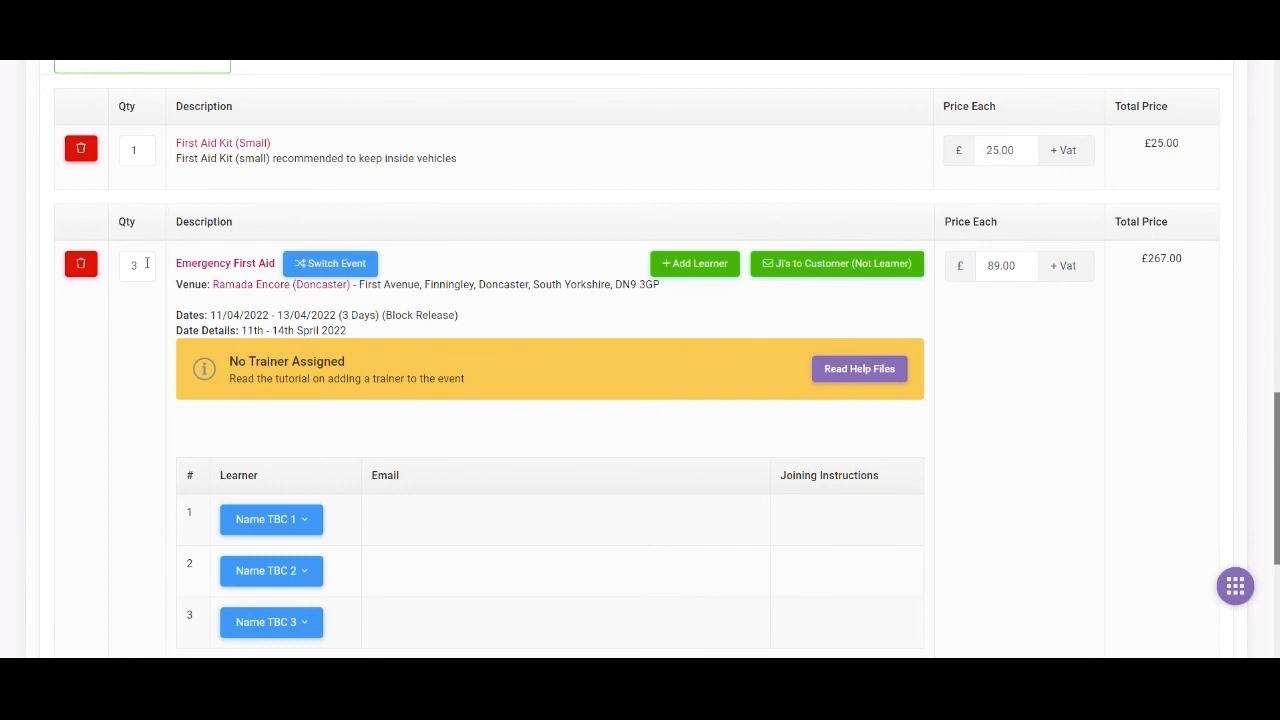
{"action": "scroll", "coordinate": [146, 266], "scroll_direction": "down", "scroll_amount": 2}
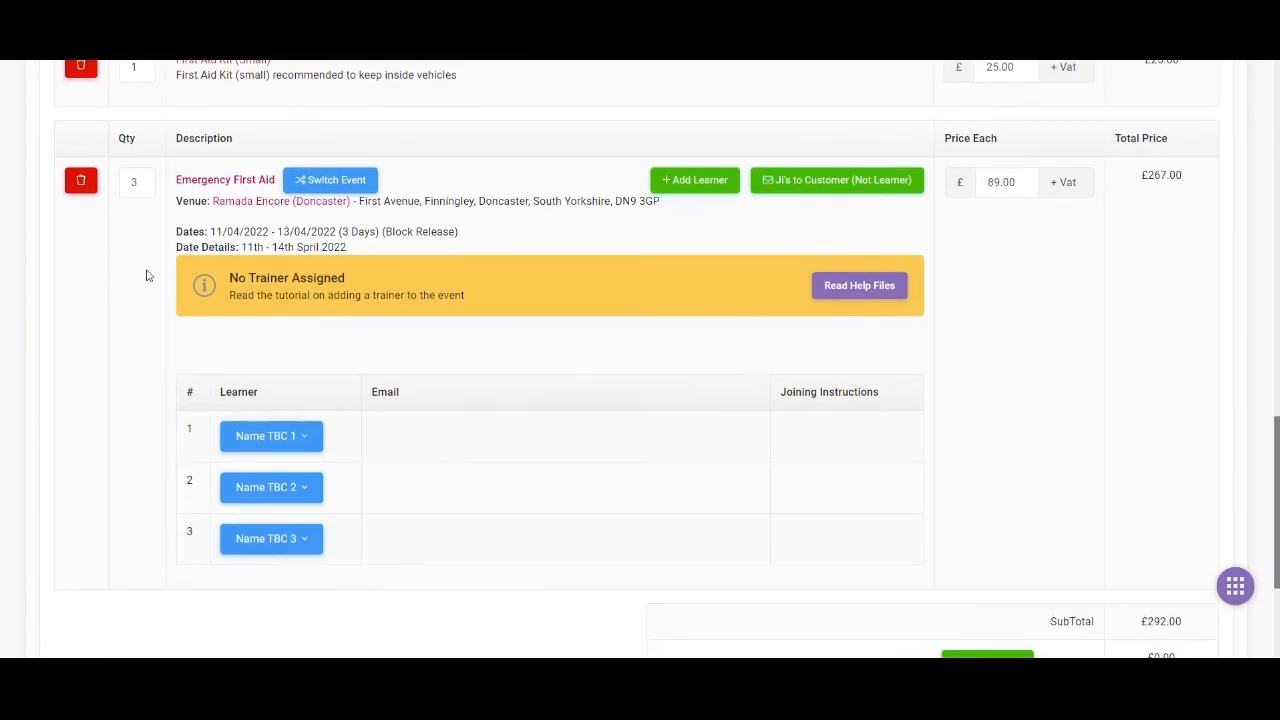